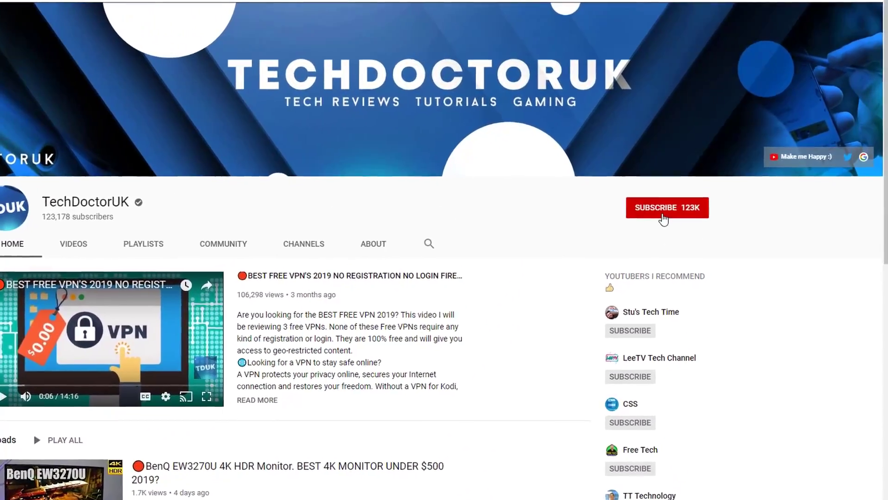
# Subscribe to the TechDoctorUK YouTube channel and turn on all notifications with the bell
pyautogui.click(664, 218)
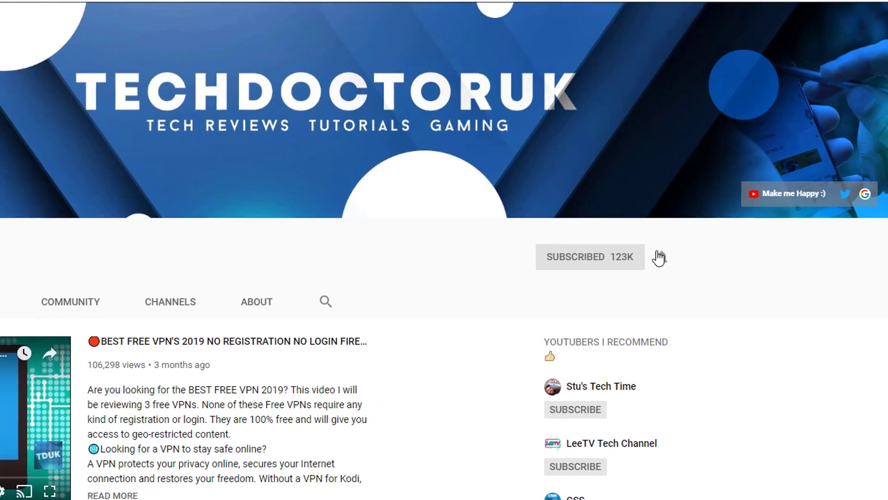
pyautogui.click(661, 257)
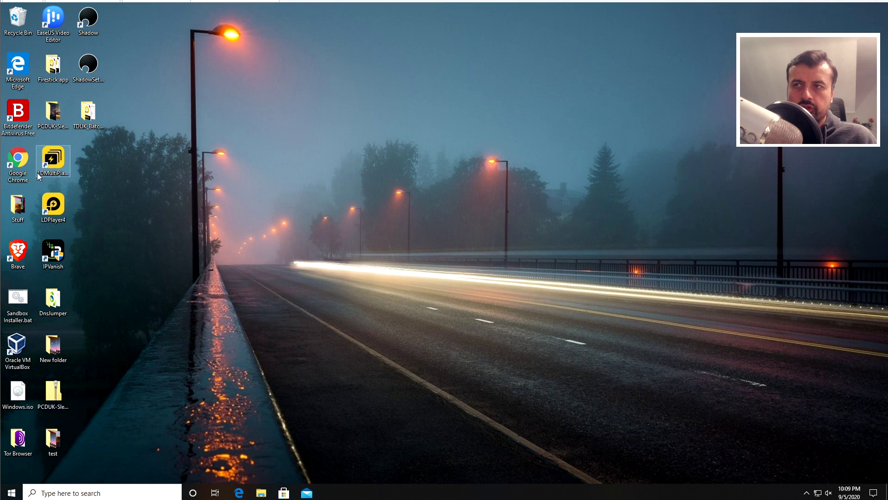
# Launch Chrome, go to techdoctoruk.com maximized, and open the TDUK Batch File APK Toolbox tutorial
pyautogui.doubleClick(19, 162)
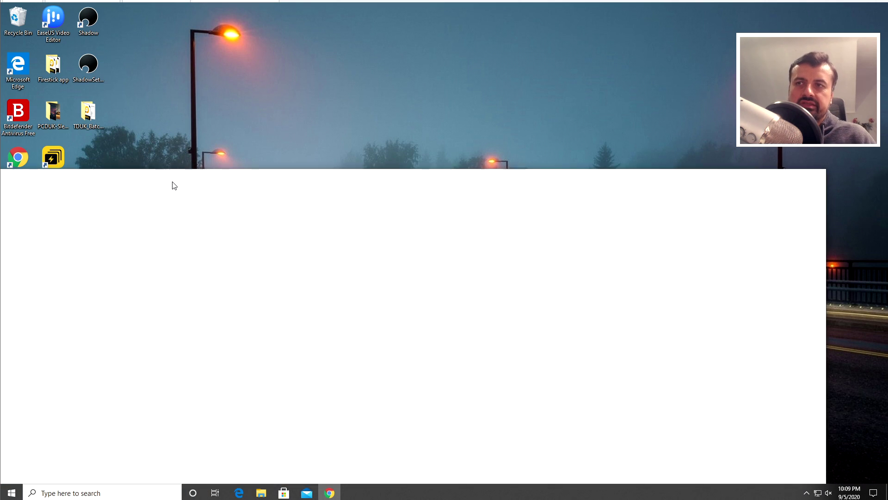
pyautogui.write('techdoctoruk.com')
pyautogui.press('Return')
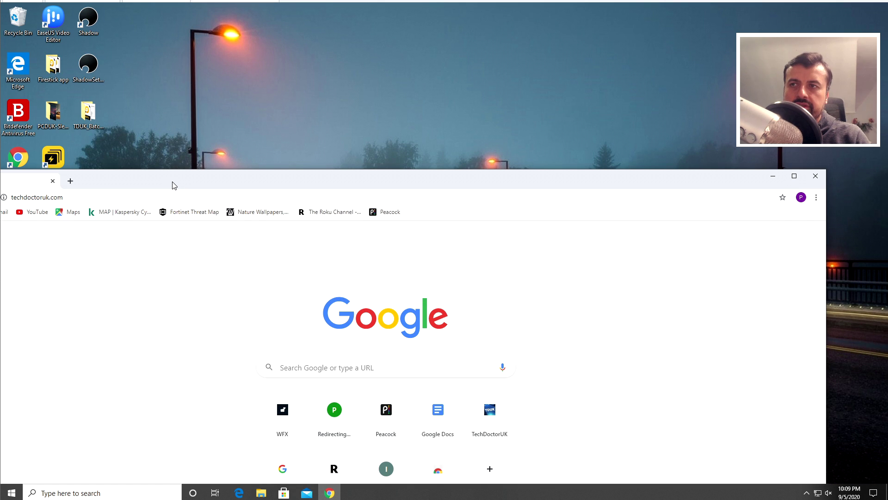
pyautogui.doubleClick(173, 185)
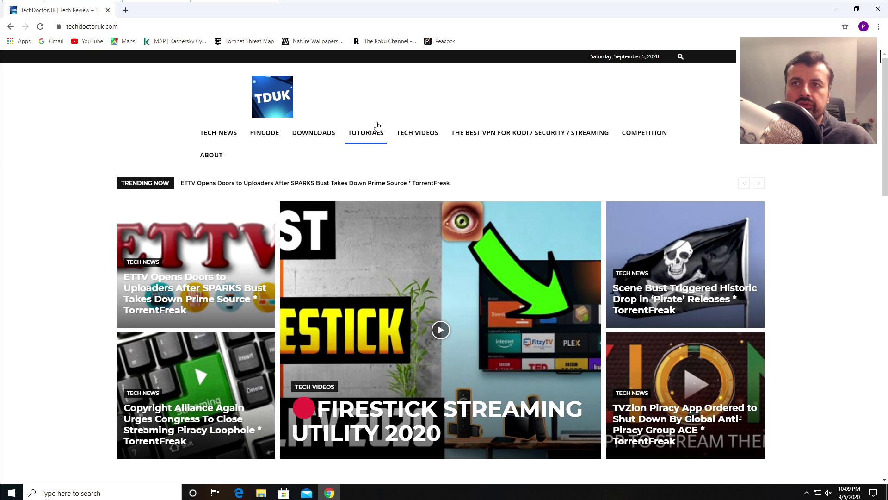
pyautogui.click(370, 135)
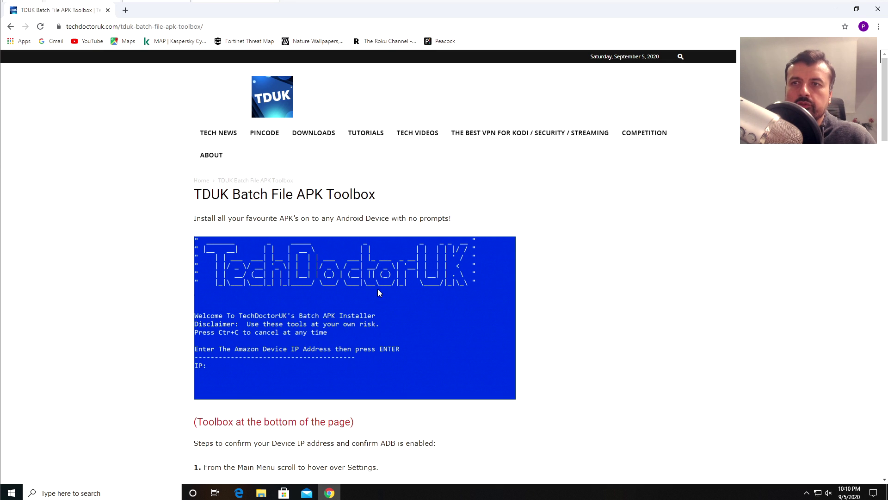
pyautogui.scroll(-4, 364, 302)
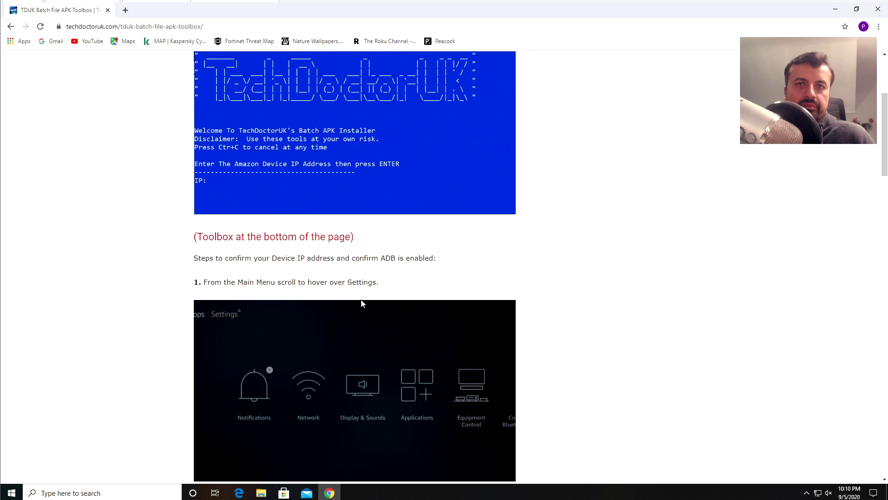
# Scroll past the setup steps and follow the TDUK Batch Installer link under Software Needed
pyautogui.scroll(-5, 362, 303)
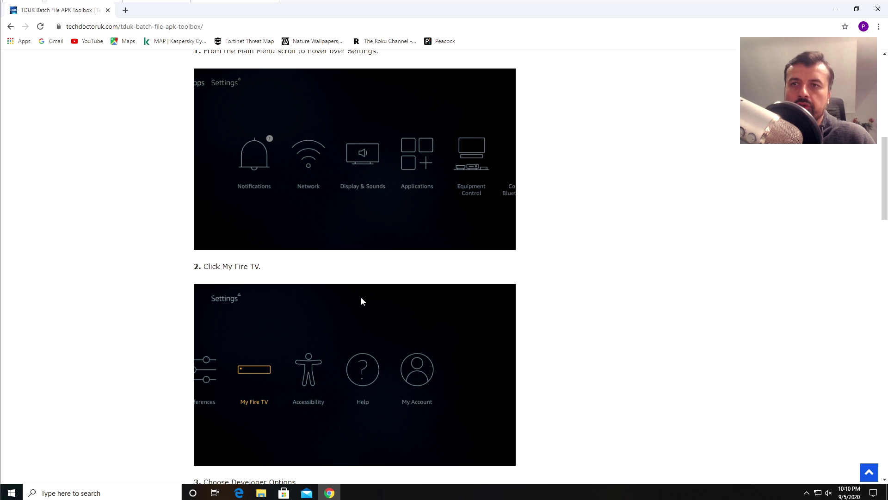
pyautogui.scroll(-13, 362, 301)
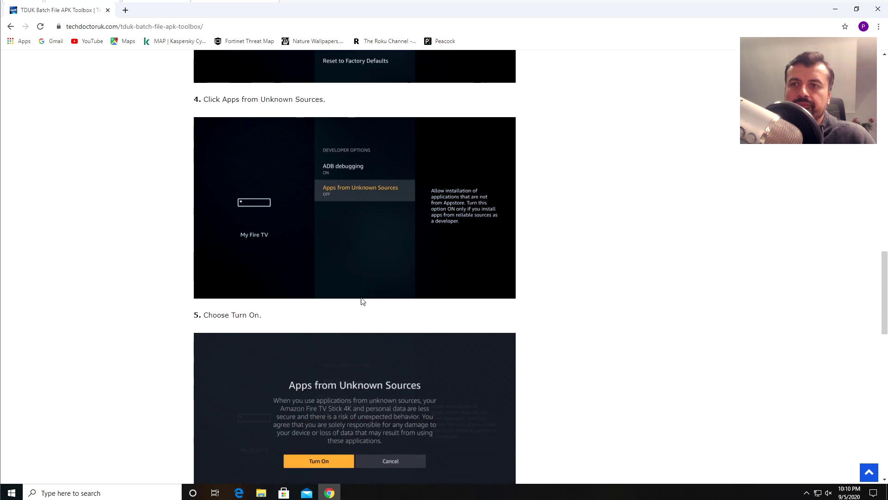
pyautogui.scroll(-6, 363, 301)
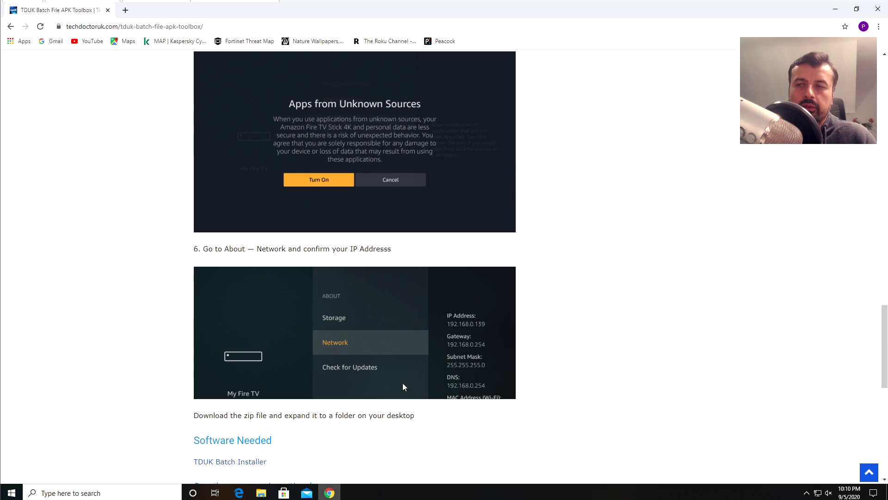
pyautogui.click(230, 464)
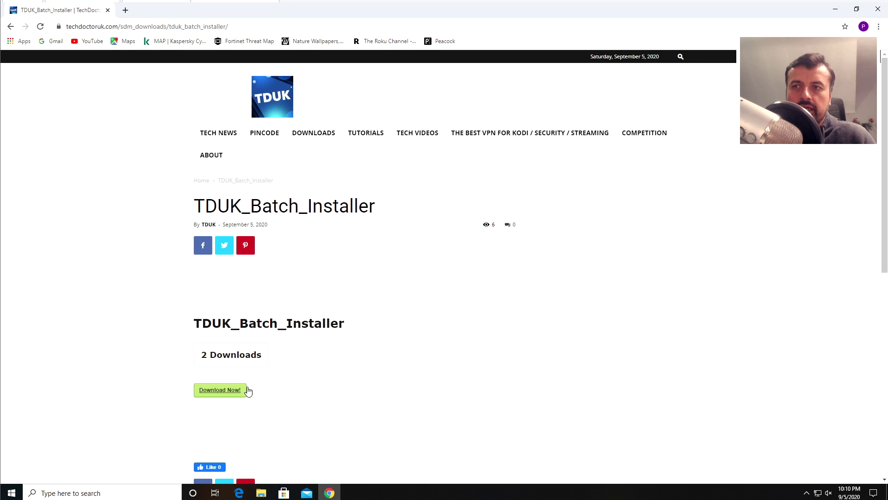
# Download TDUK_Batch_Installer.zip and extract it into the Downloads folder
pyautogui.click(220, 391)
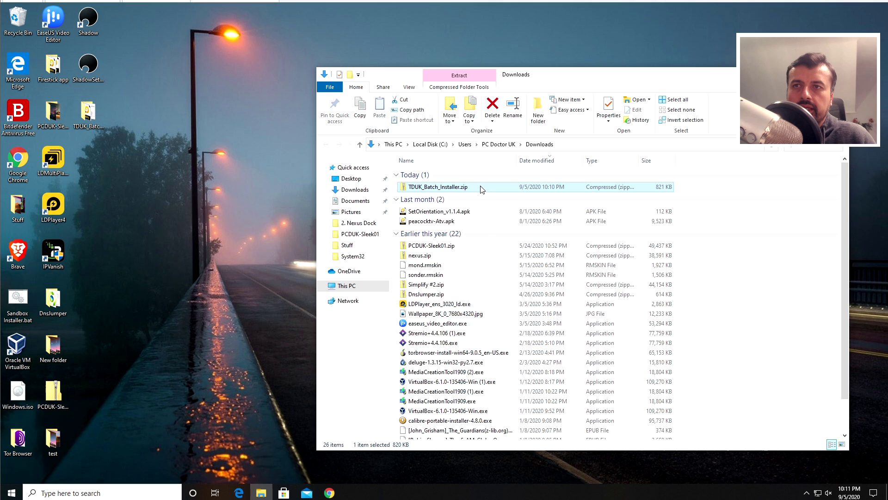
pyautogui.rightClick(418, 191)
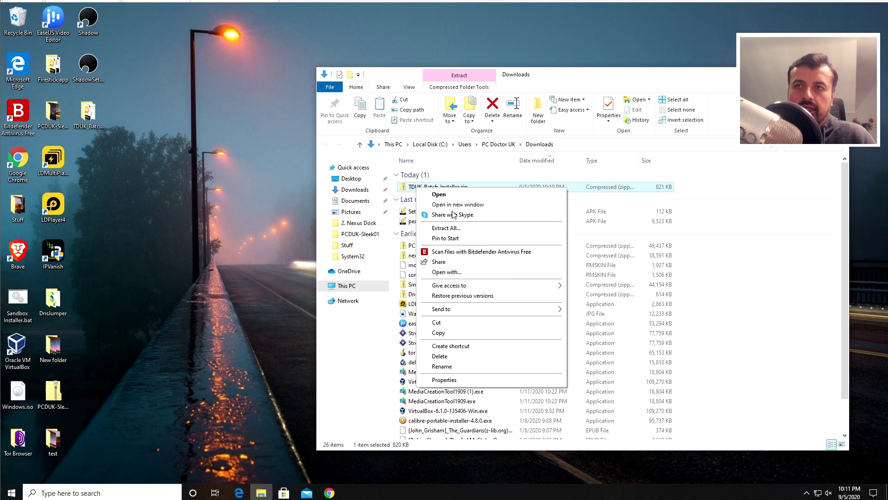
pyautogui.click(460, 229)
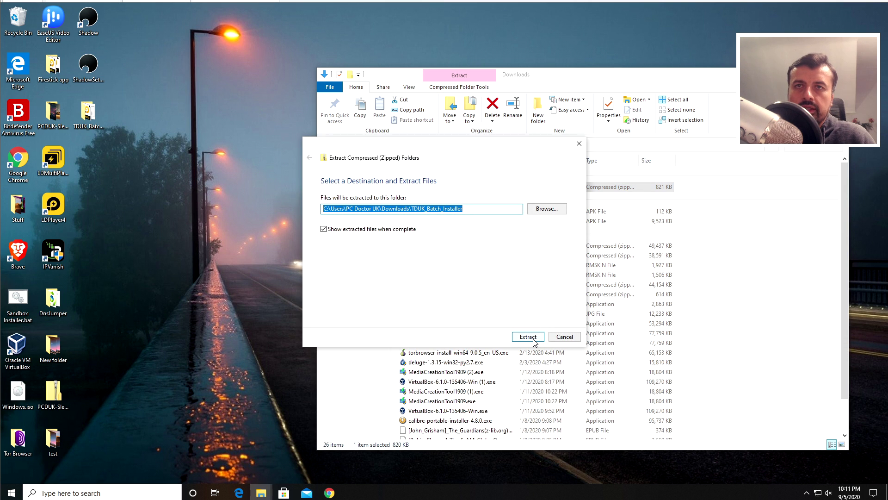
pyautogui.click(533, 338)
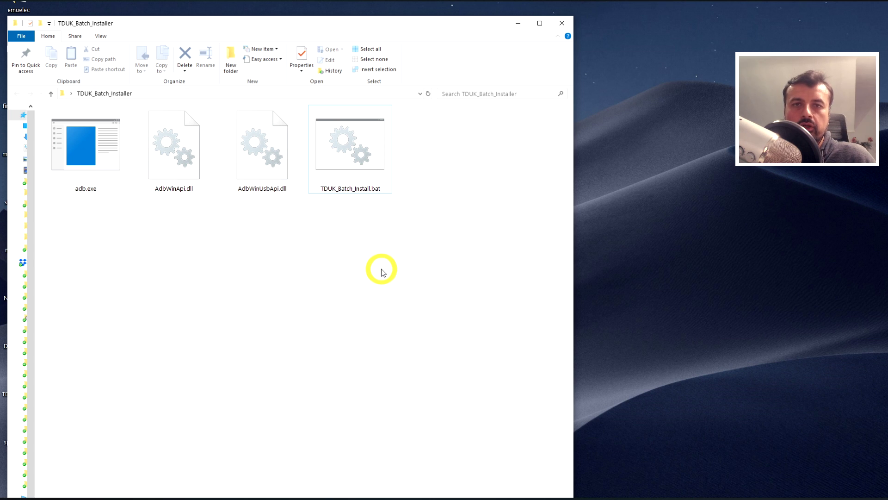
pyautogui.click(361, 155)
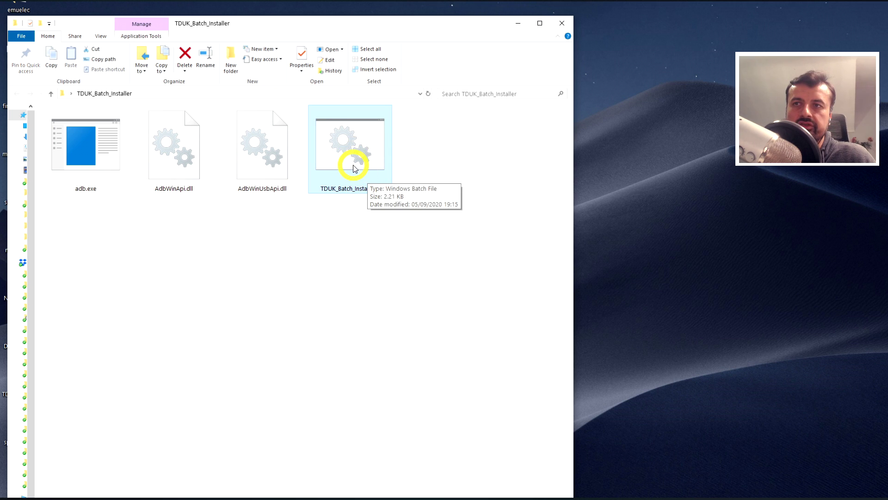
pyautogui.moveTo(284, 235); pyautogui.dragTo(109, 159)
pyautogui.click(215, 271)
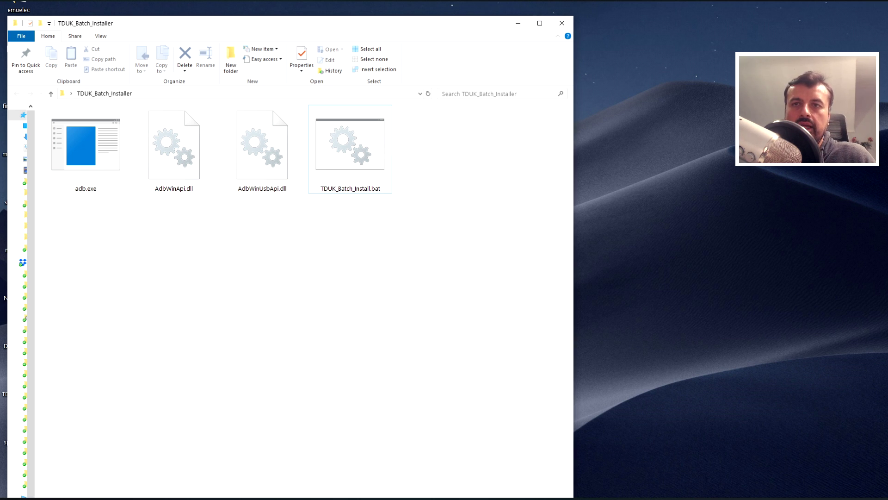
pyautogui.moveTo(887, 234); pyautogui.dragTo(318, 289)
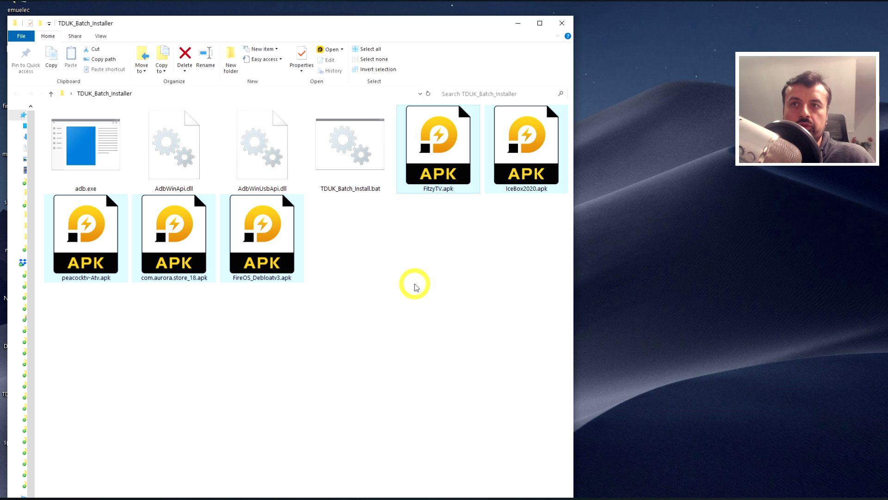
# Clear the selection of the new APKs and select the peacocktv-Atv APK
pyautogui.click(414, 286)
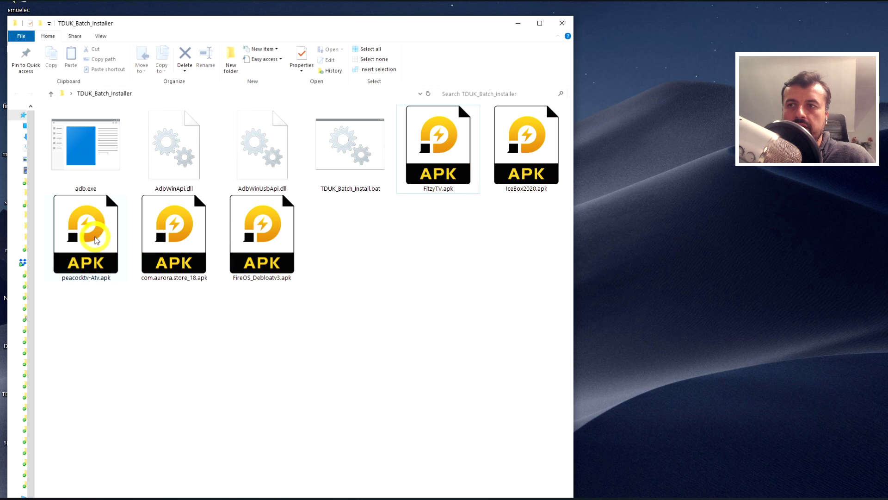
pyautogui.click(116, 263)
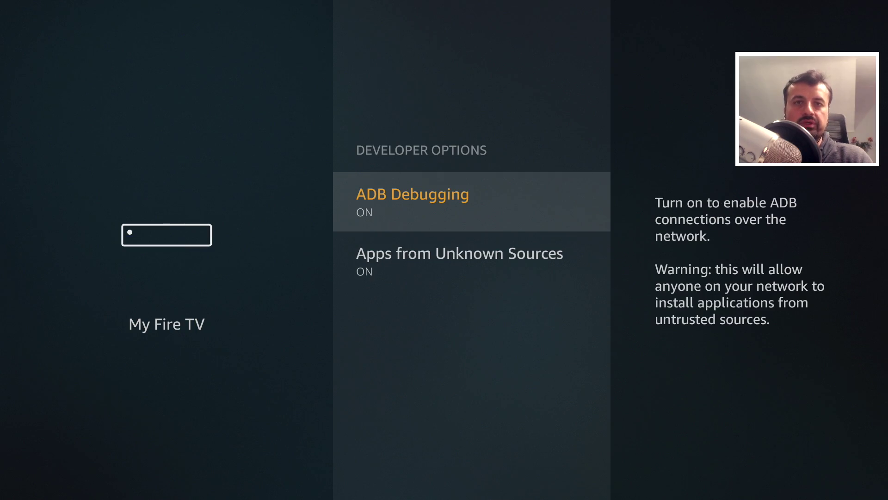
# Leave Fire TV Developer Options after confirming ADB Debugging and Apps from Unknown Sources are ON
pyautogui.press('Escape')
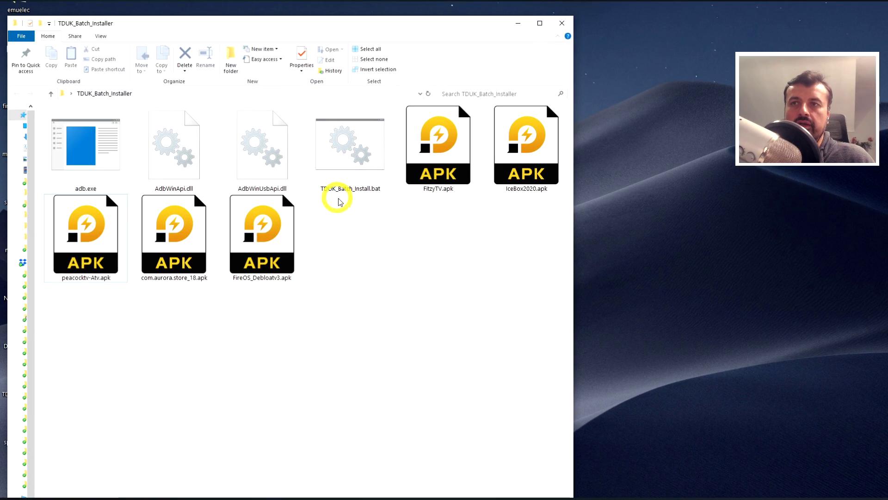
# Run TDUK_Batch_Install.bat and enter 192.168.0.106 as the Fire TV's IP address
pyautogui.doubleClick(353, 162)
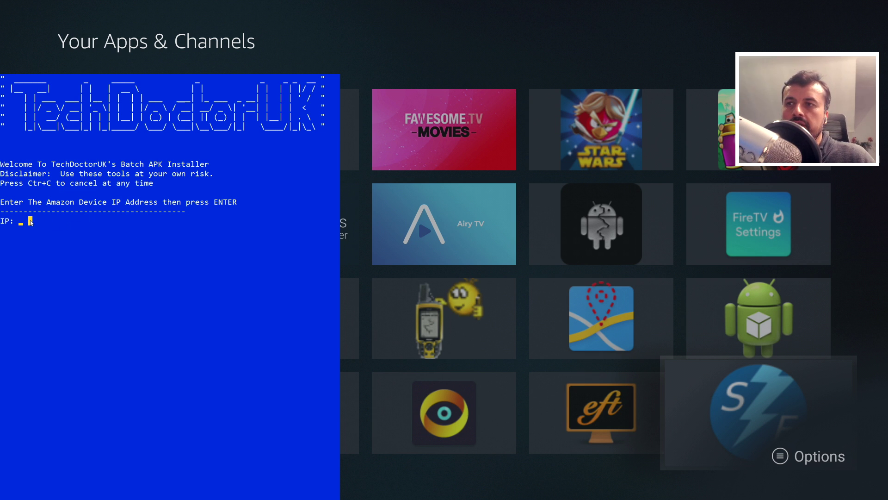
pyautogui.rightClick(32, 223)
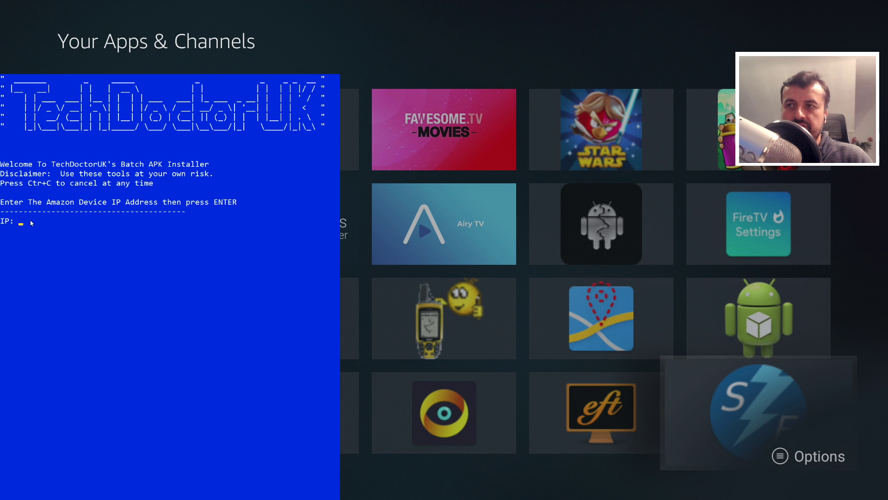
pyautogui.write('192.168')
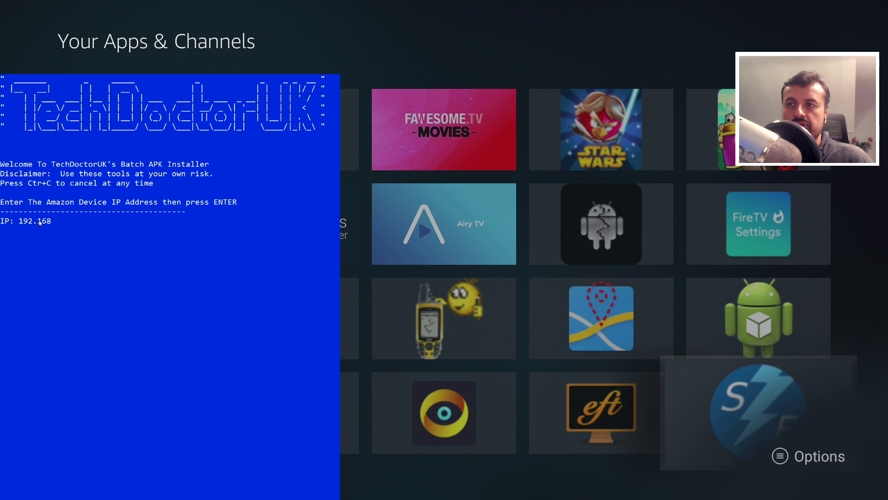
pyautogui.write('.0.')
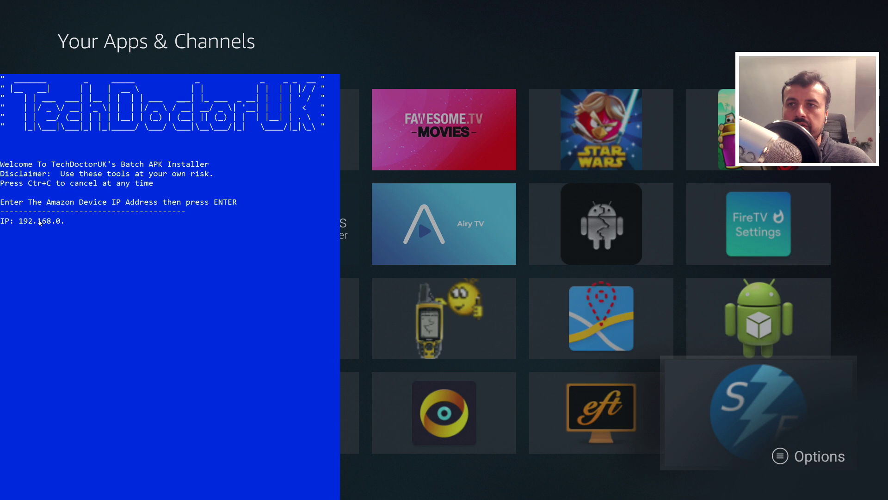
pyautogui.write('106')
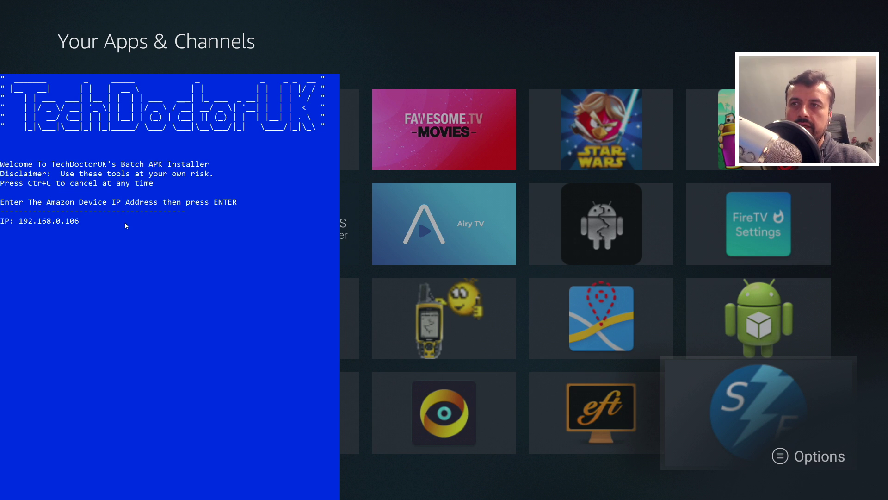
pyautogui.press('Return')
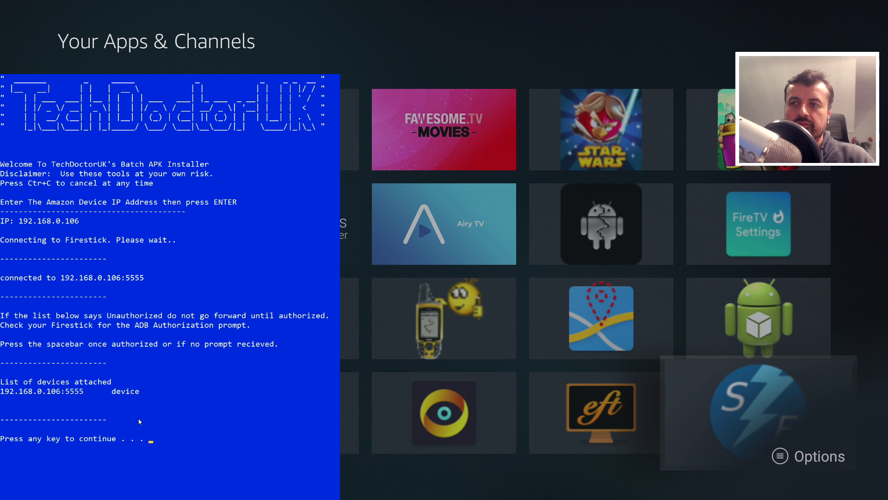
# Continue past the authorization check to install all five APKs, then dismiss the finished installer
pyautogui.press('space')
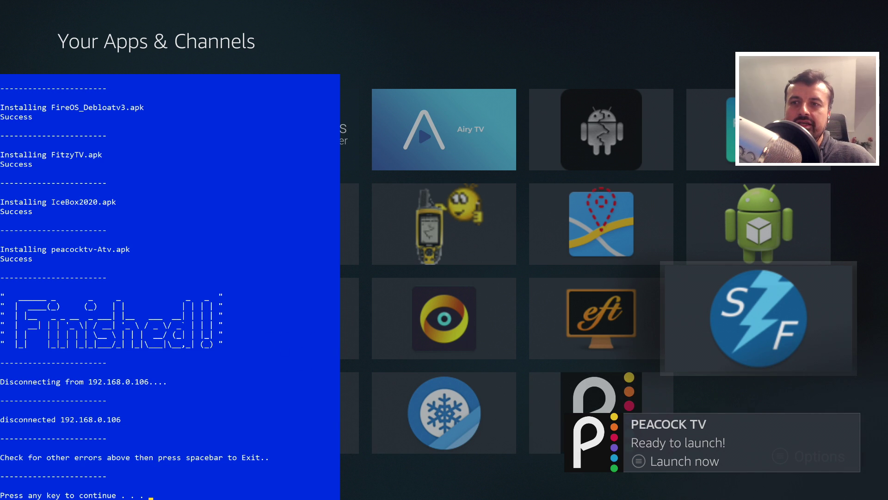
pyautogui.press('space')
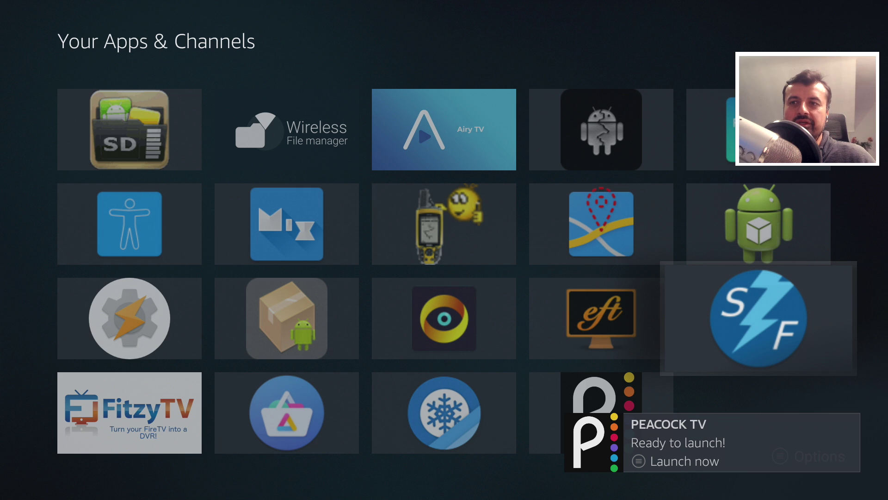
# Browse the FitzyTV, Ice Box, Peacock and store app tiles, then return to the Fire TV Home screen
pyautogui.press('Down')
pyautogui.press('Right')
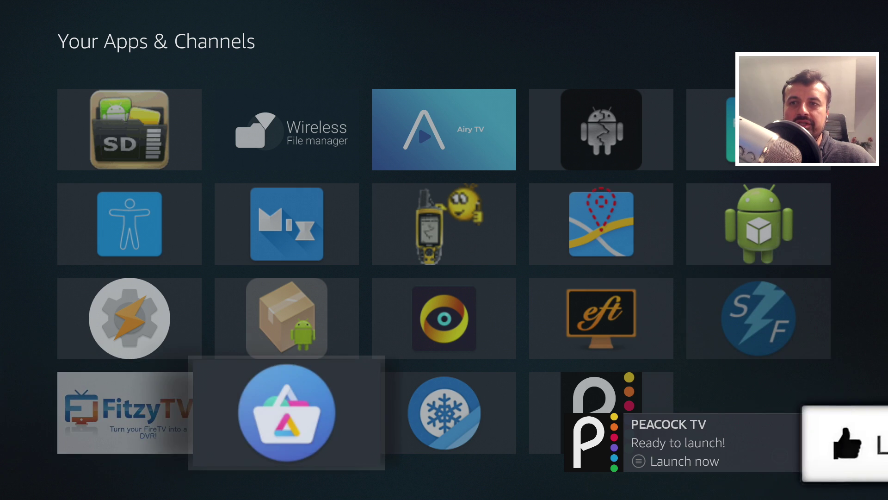
pyautogui.press('Right')
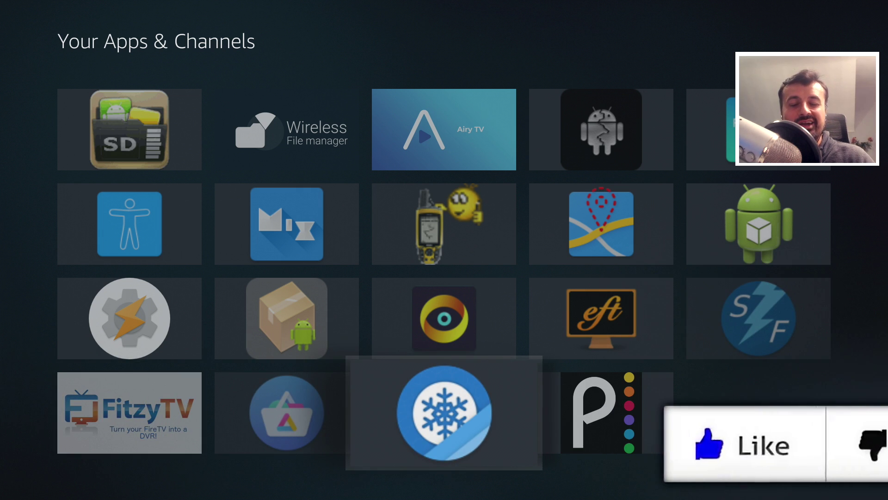
pyautogui.press('Right')
pyautogui.press('Left')
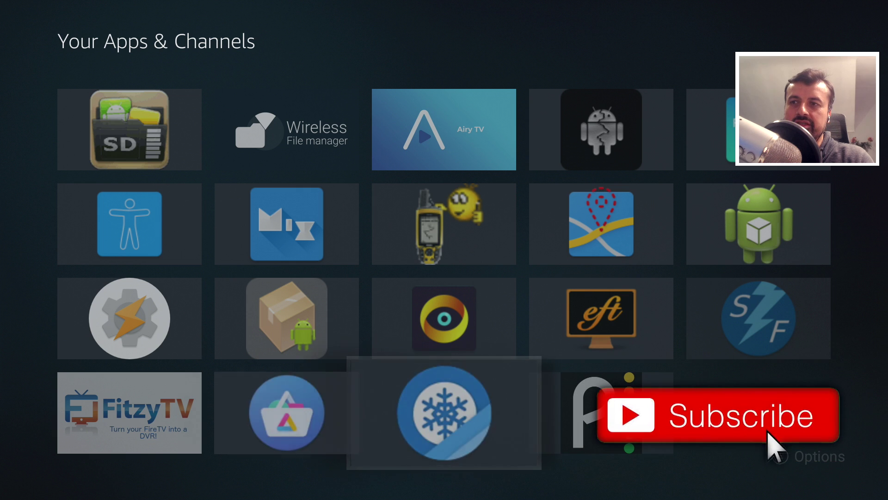
pyautogui.press('Left')
pyautogui.press('Left')
pyautogui.press('Right')
pyautogui.press('Home')
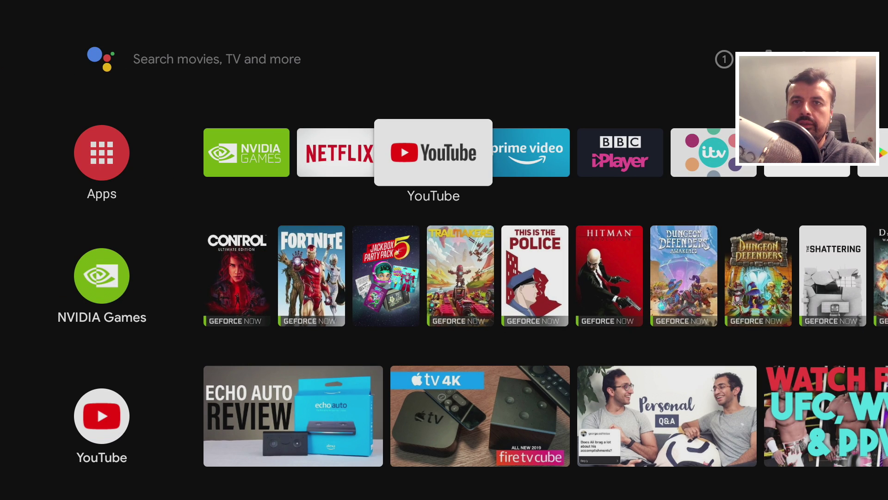
# Open Shield Settings > Device Preferences > About to check the Build
pyautogui.press('Menu')
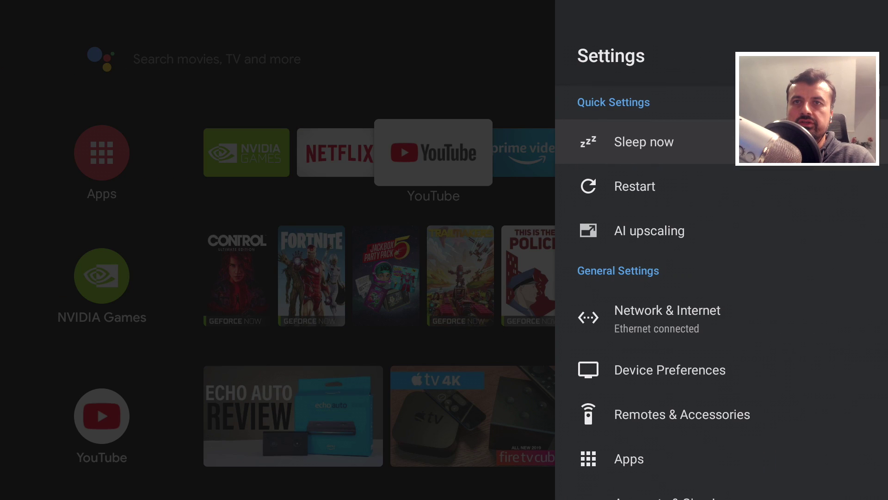
pyautogui.press('Down')
pyautogui.press('Down')
pyautogui.press('Down')
pyautogui.press('Down')
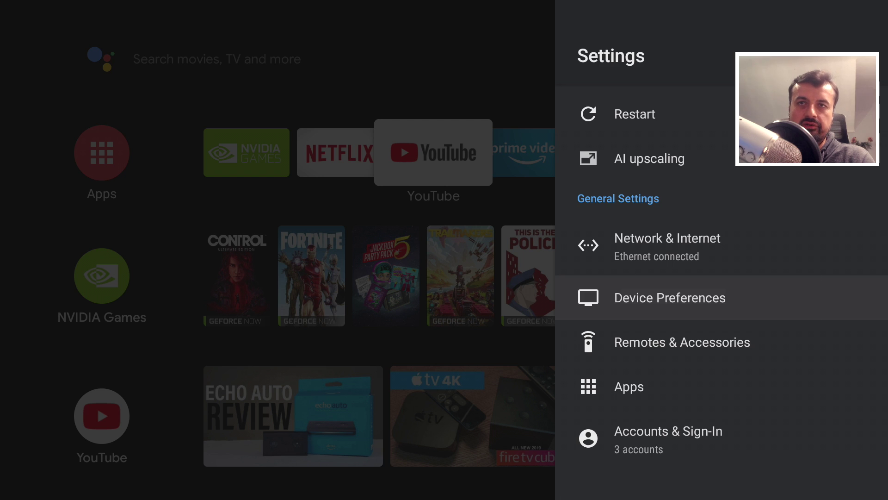
pyautogui.press('Return')
pyautogui.press('Return')
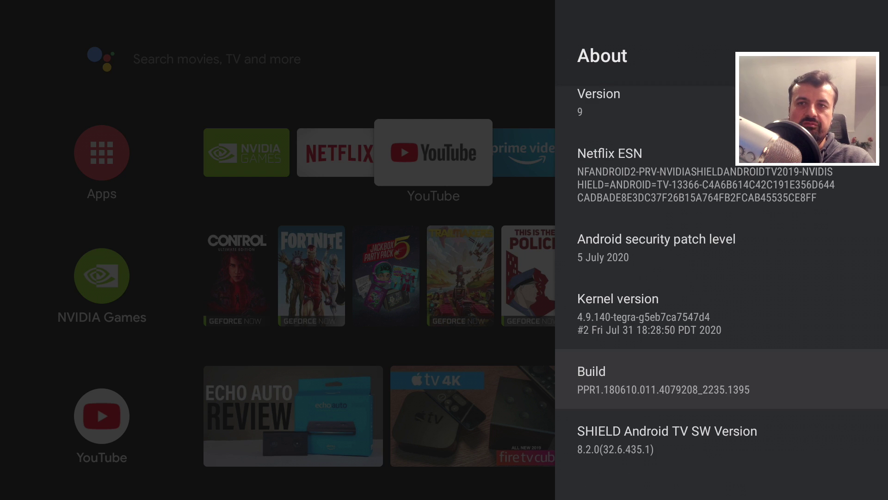
pyautogui.press('Return')
pyautogui.press('Return')
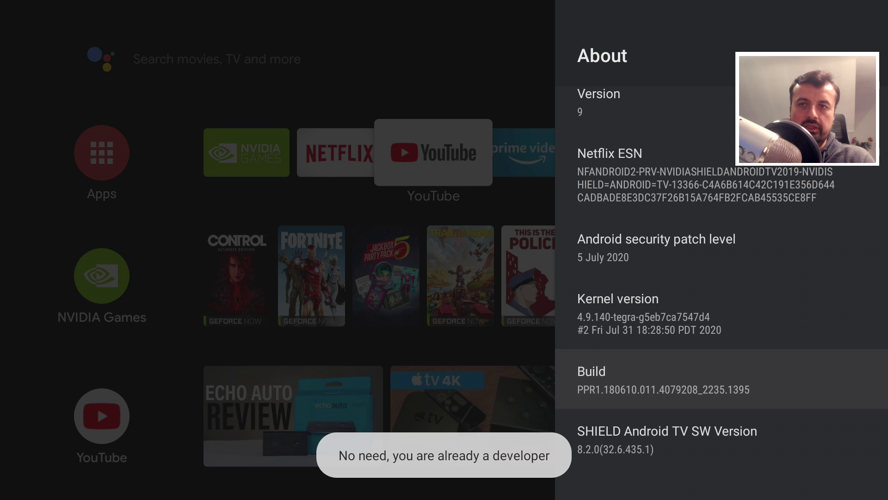
# Verify Network debugging is on at 192.168.0.119:5555 in Developer options, then exit home
pyautogui.press('Escape')
pyautogui.press('Down')
pyautogui.press('Down')
pyautogui.press('Down')
pyautogui.press('Down')
pyautogui.press('Down')
pyautogui.press('Down')
pyautogui.press('Down')
pyautogui.press('Down')
pyautogui.press('Down')
pyautogui.press('Down')
pyautogui.press('Down')
pyautogui.press('Down')
pyautogui.press('Down')
pyautogui.press('Down')
pyautogui.press('Down')
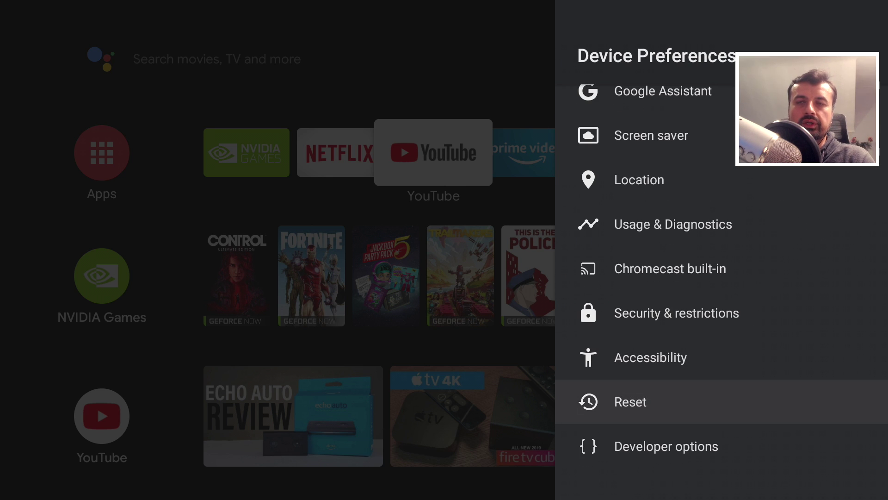
pyautogui.press('Down')
pyautogui.press('Return')
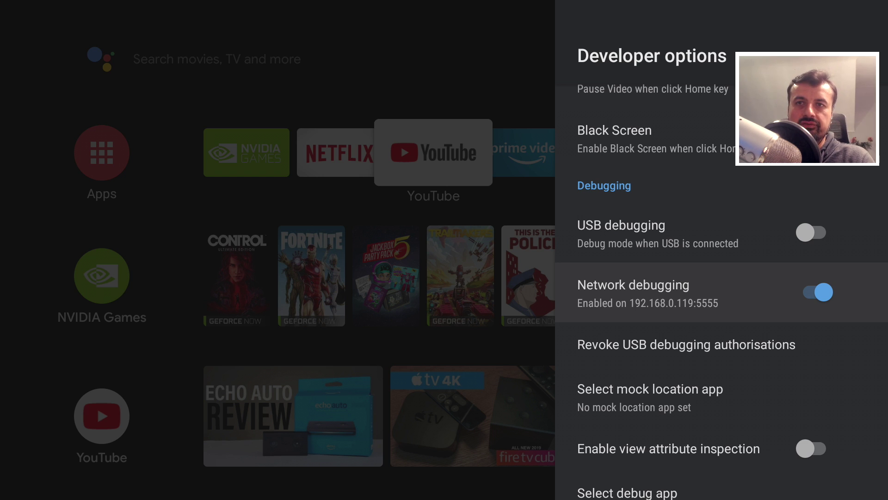
pyautogui.press('Escape')
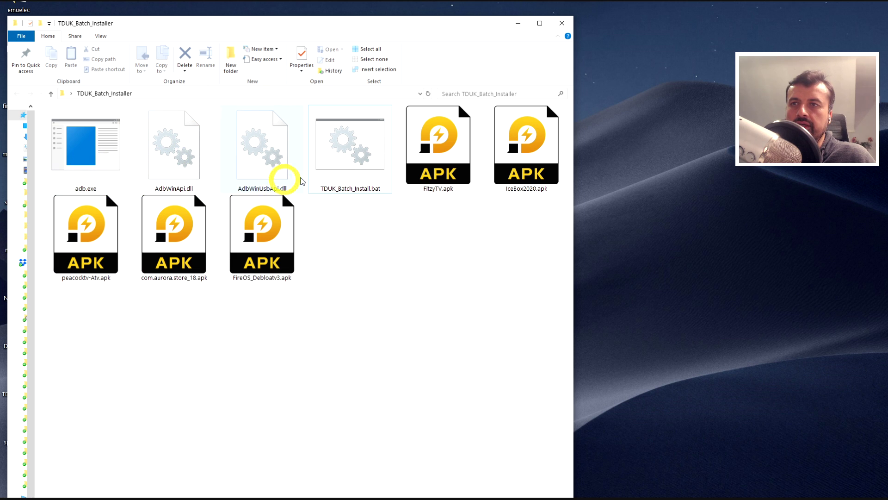
# Run TDUK_Batch_Install.bat against the Shield at 192.168.0.119 and let it install the APKs
pyautogui.doubleClick(348, 166)
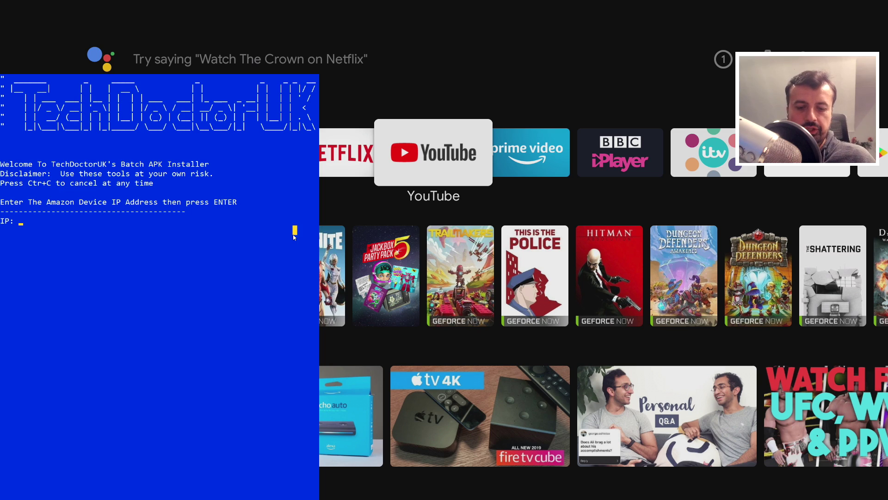
pyautogui.write('192.1')
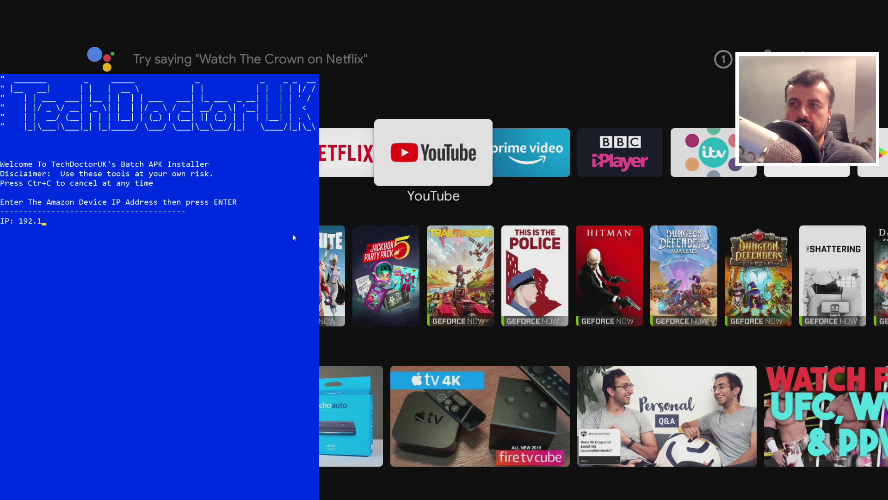
pyautogui.write('68.0.119')
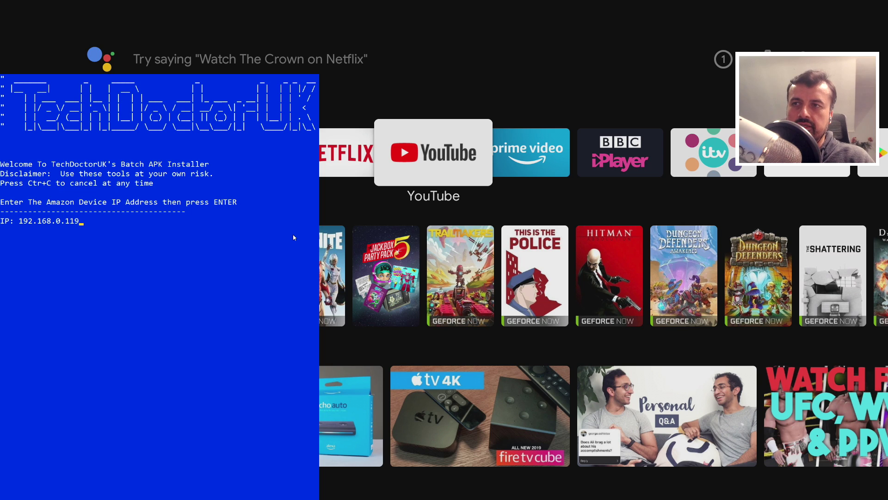
pyautogui.press('Return')
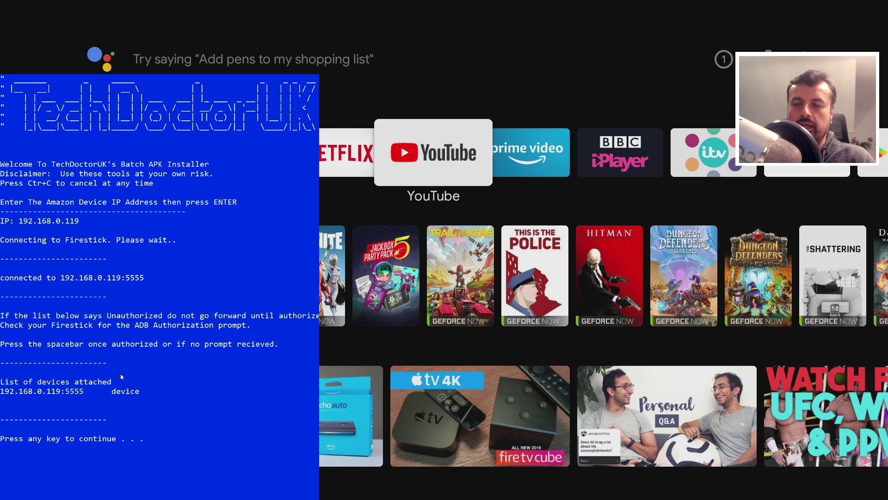
pyautogui.press('space')
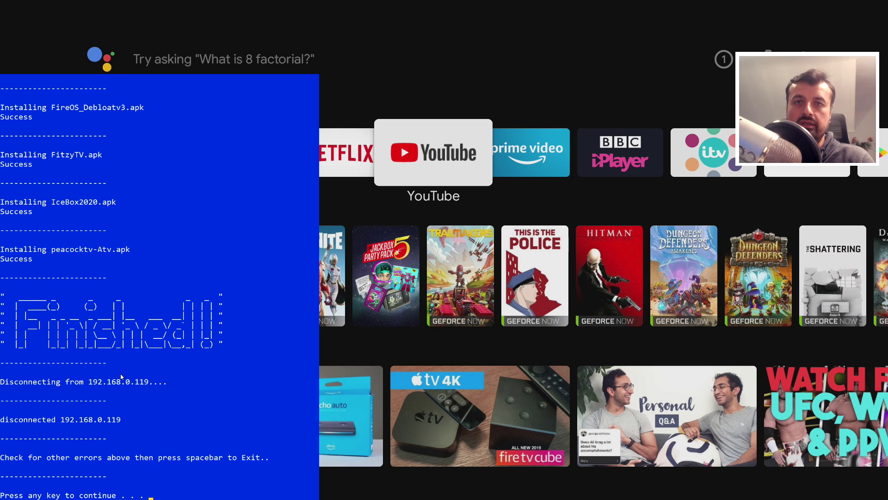
pyautogui.press('Right')
pyautogui.press('Right')
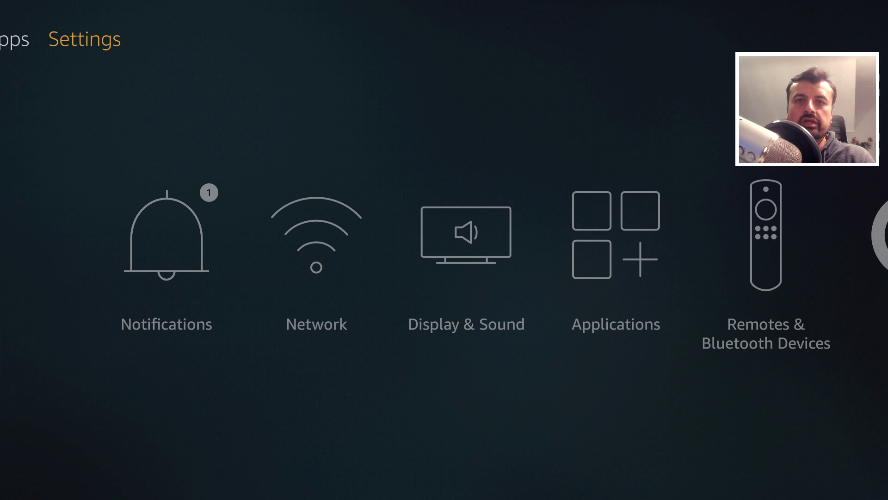
# Check that ADB debugging is enabled under My Fire TV > Developer Options
pyautogui.press('Down')
pyautogui.press('Right')
pyautogui.press('Right')
pyautogui.press('Right')
pyautogui.press('Right')
pyautogui.press('Right')
pyautogui.press('Right')
pyautogui.press('Right')
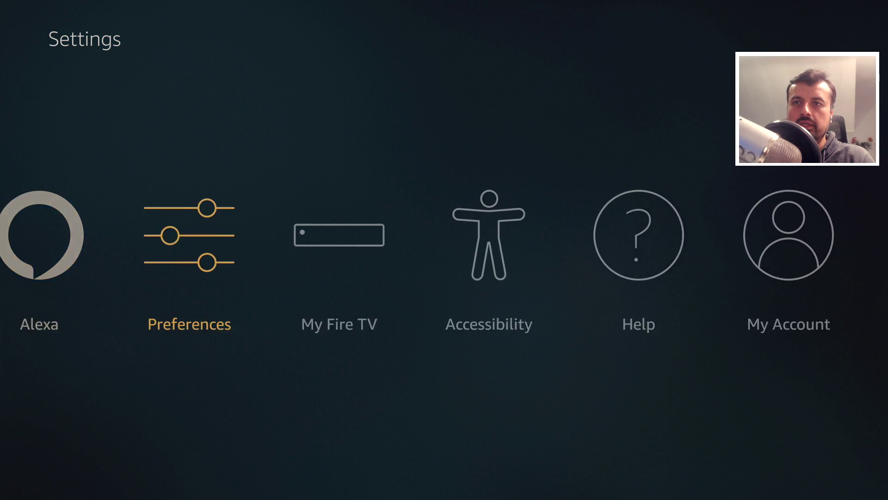
pyautogui.press('Return')
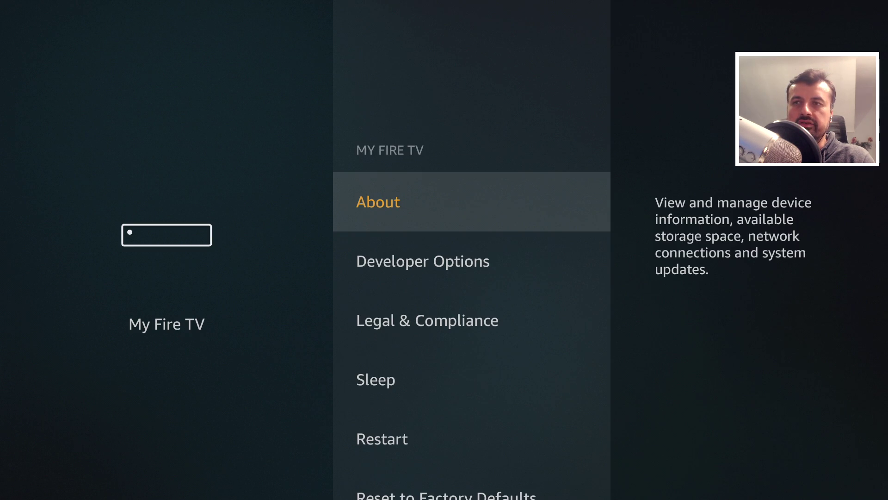
pyautogui.press('Down')
pyautogui.press('Return')
pyautogui.press('Escape')
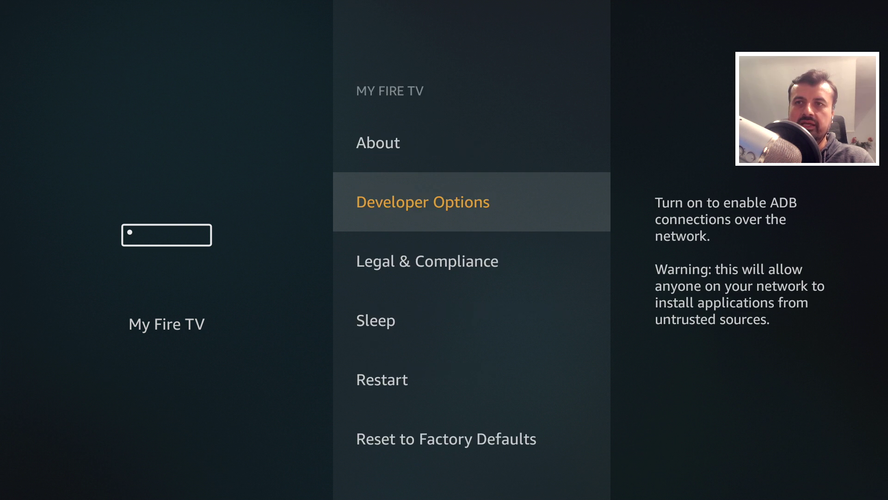
# Read the Fire TV's network IP address, 192.168.0.139, from About > Network
pyautogui.press('Up')
pyautogui.press('Return')
pyautogui.press('Down')
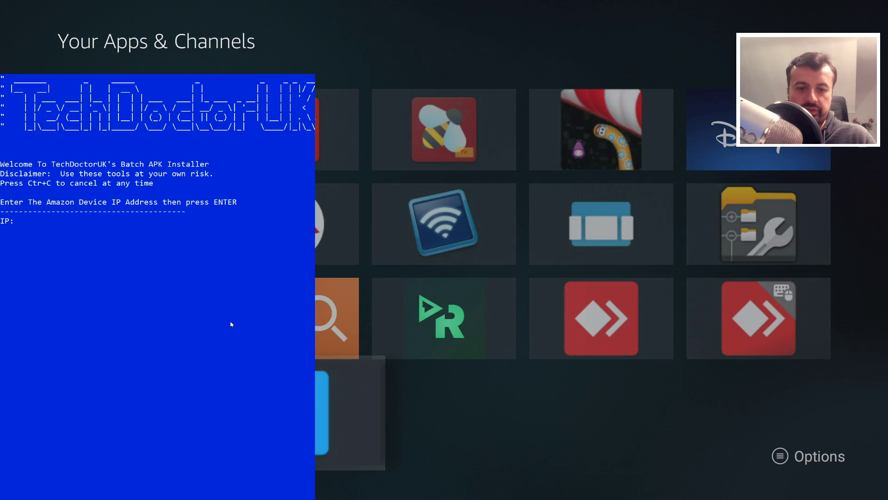
# Point the installer at the Fire TV at 192.168.0.139 and start installing the APKs
pyautogui.write('192.16')
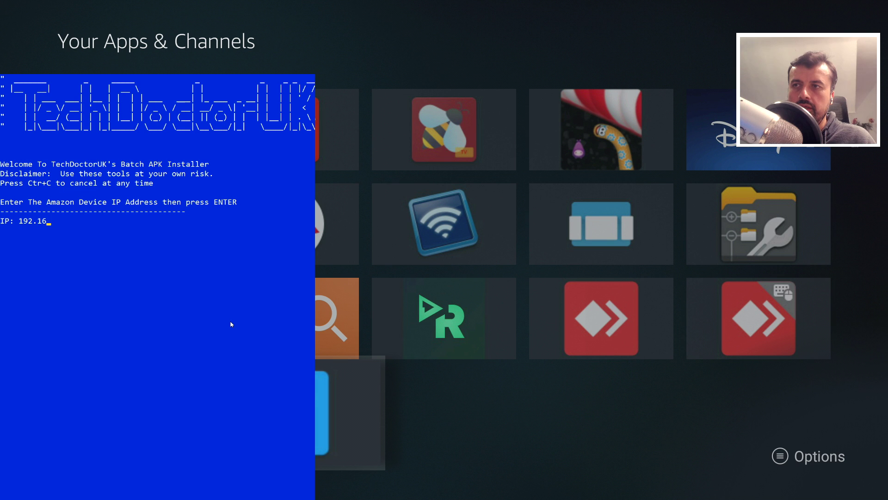
pyautogui.write('8.0.1')
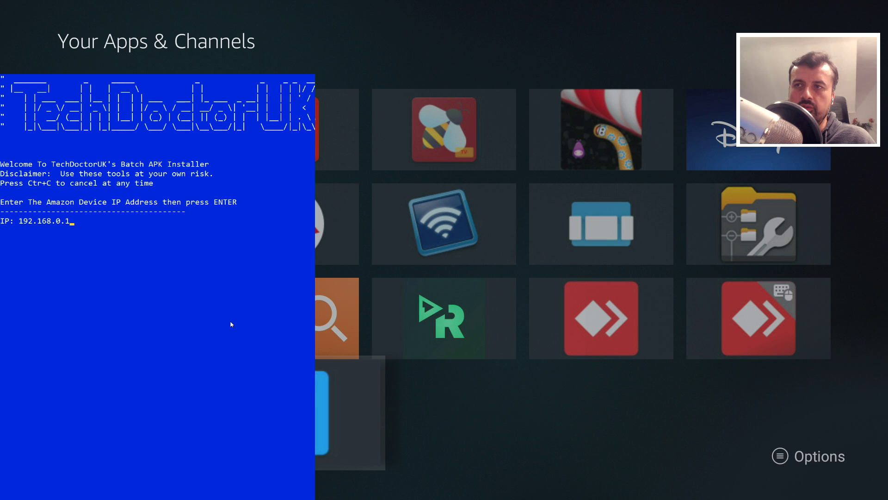
pyautogui.write('39')
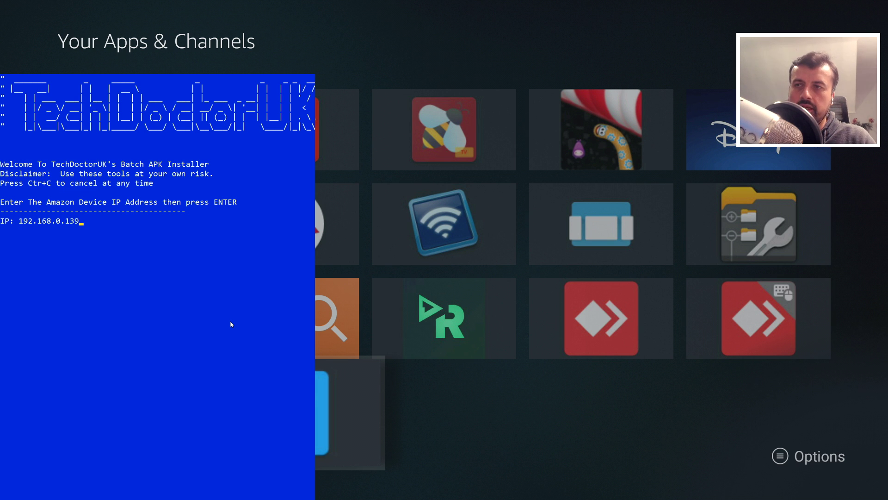
pyautogui.press('Return')
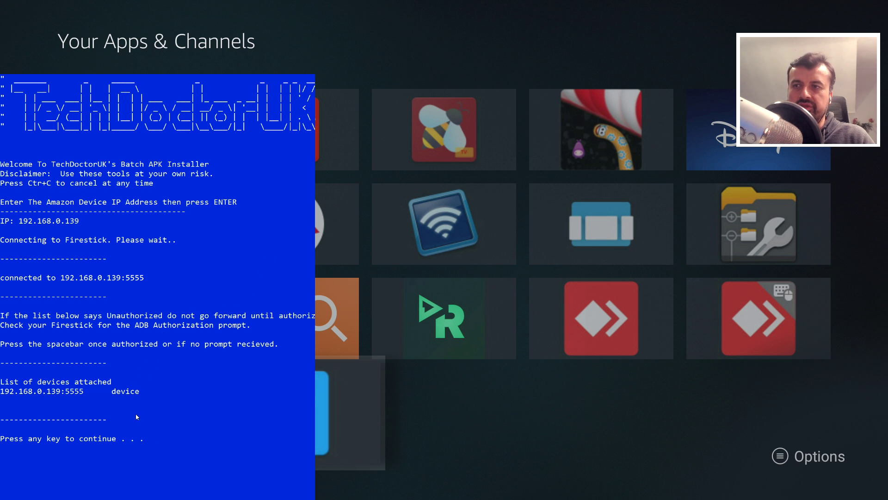
pyautogui.press('space')
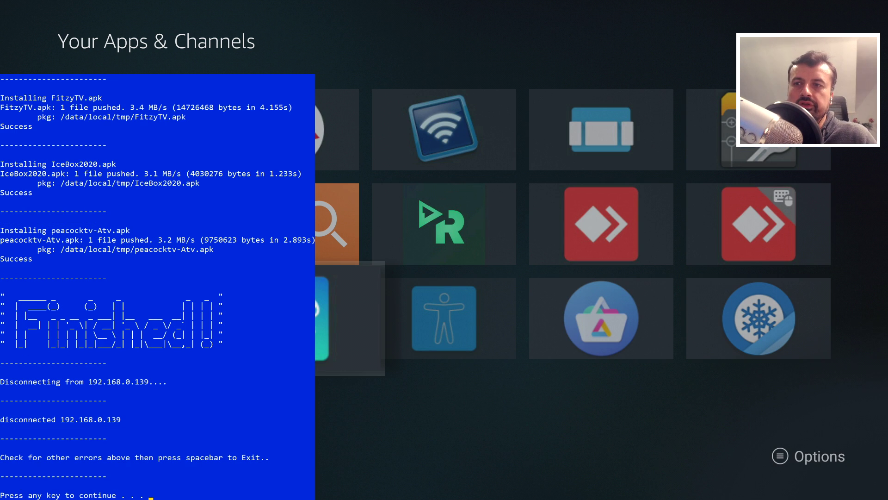
# Close the installer and step through the new FitzyTV, Peacock and Ice Box tiles
pyautogui.press('space')
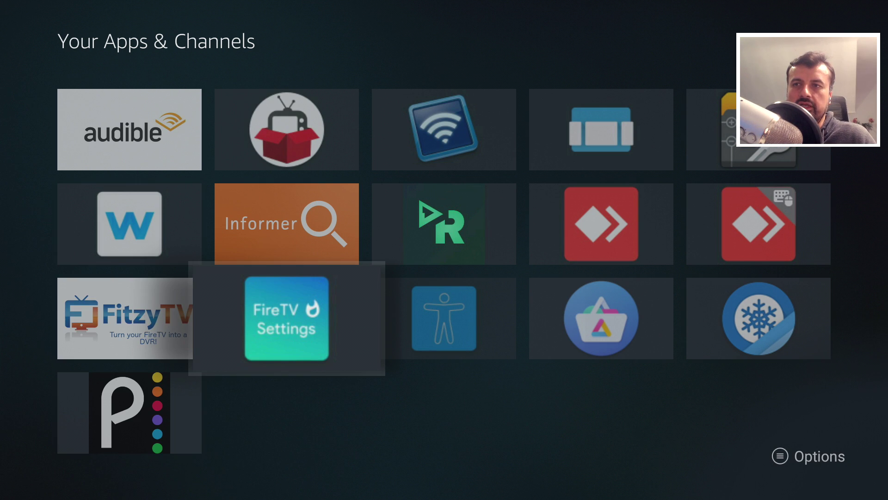
pyautogui.press('Right')
pyautogui.press('Right')
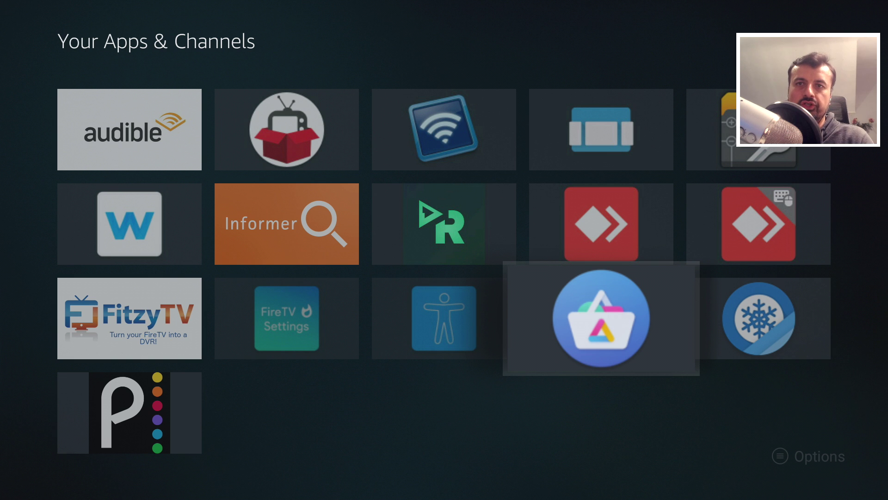